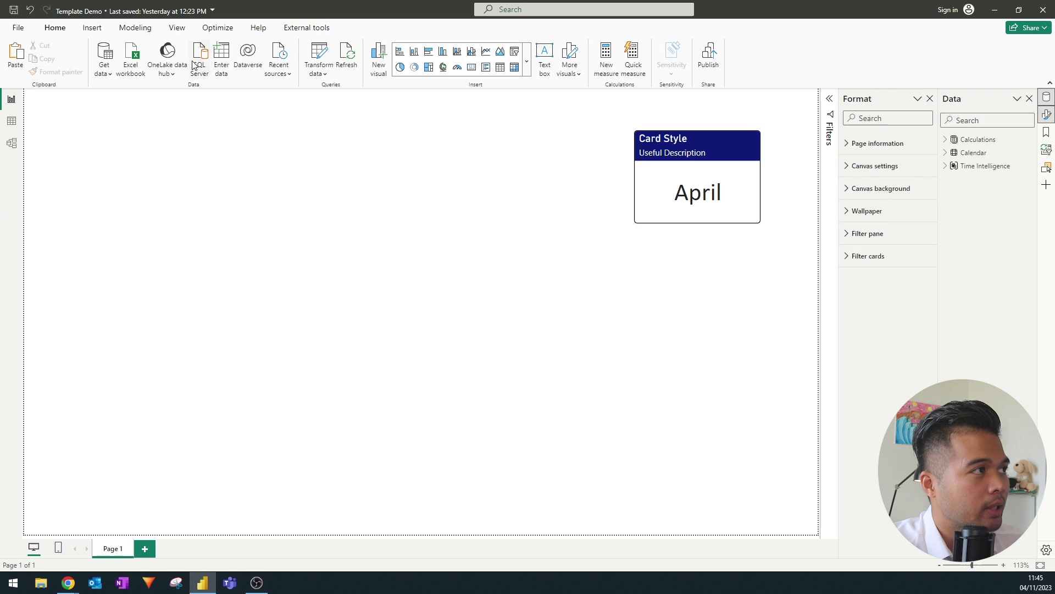
Open the Options dialog on the Global Data Load page, where Auto date/time is unchecked
{"action": "left_click", "coordinate": [19, 28]}
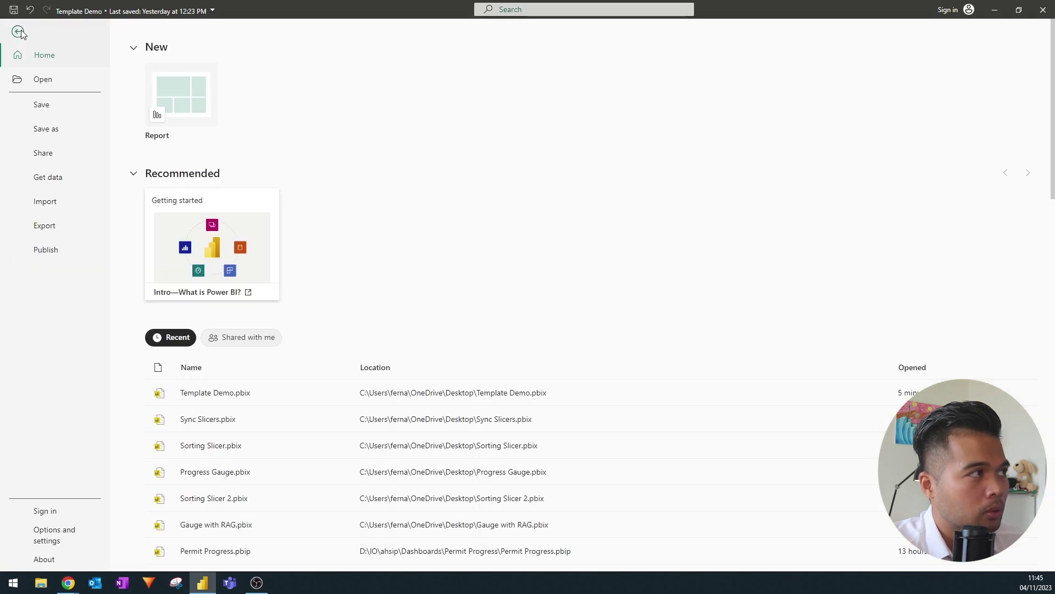
{"action": "left_click", "coordinate": [53, 531]}
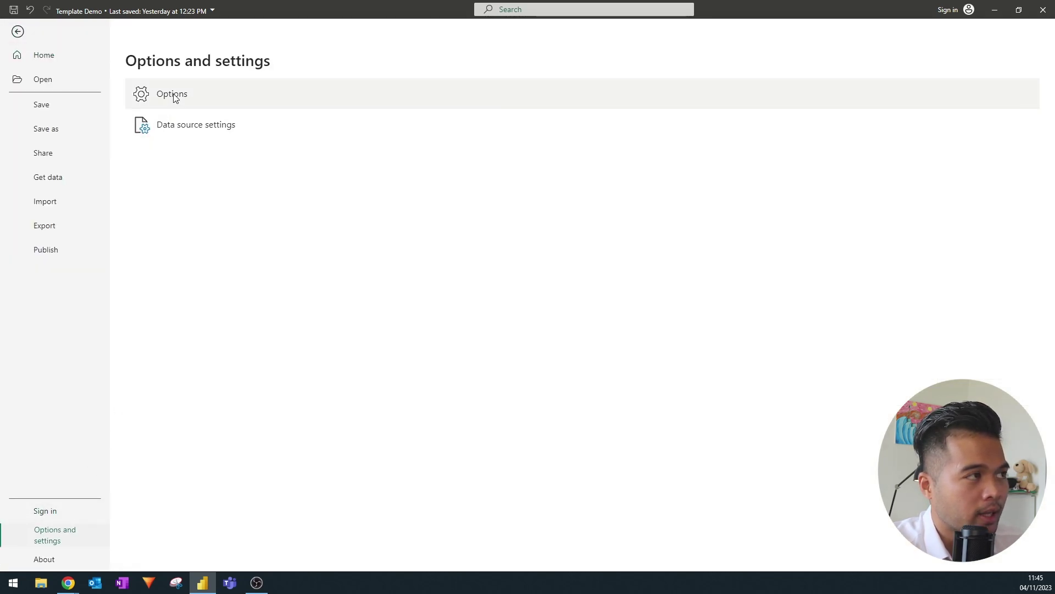
{"action": "left_click", "coordinate": [176, 98]}
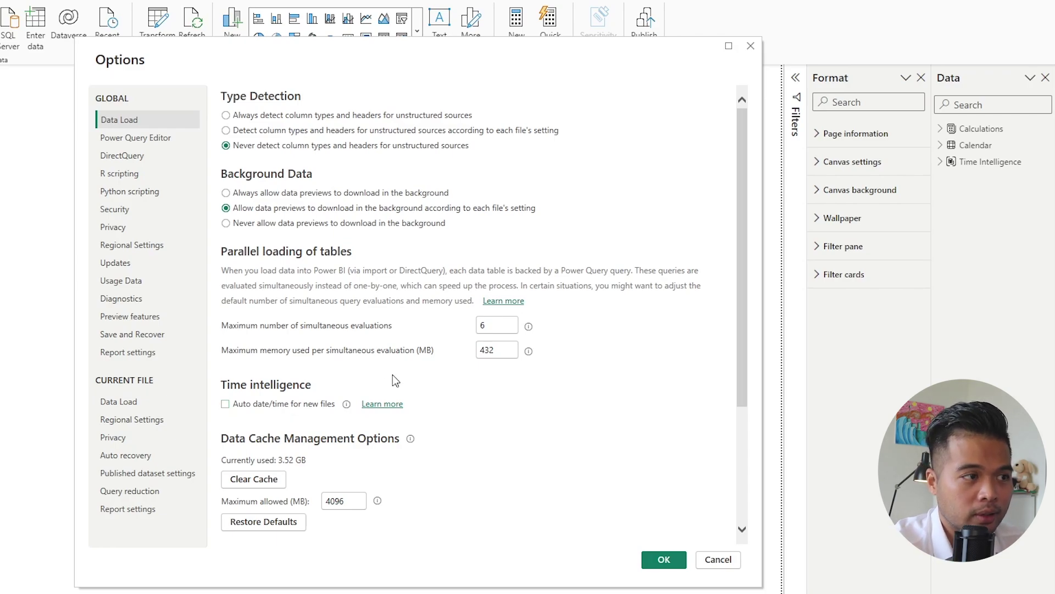
{"action": "scroll", "coordinate": [392, 374], "scroll_direction": "down", "scroll_amount": 2}
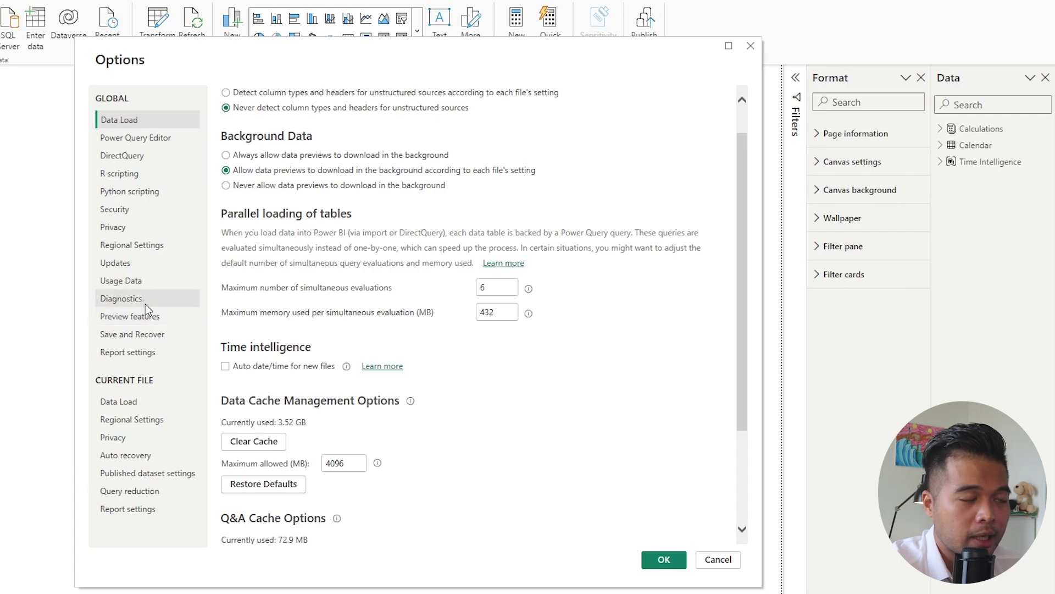
Look over the enabled preview features, then show the Current File Data Load settings
{"action": "left_click", "coordinate": [151, 318]}
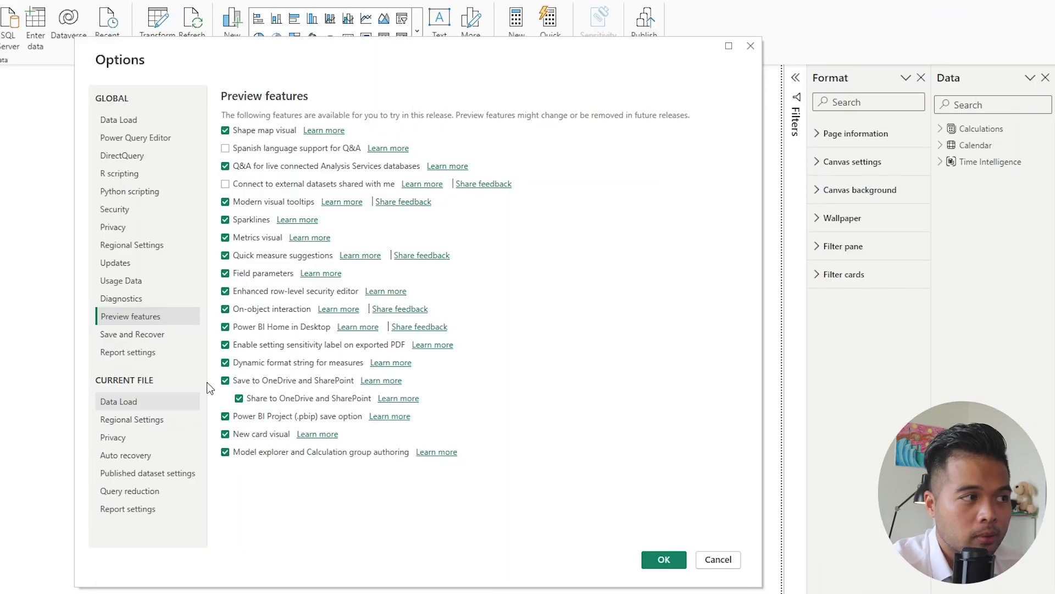
{"action": "left_click", "coordinate": [166, 408]}
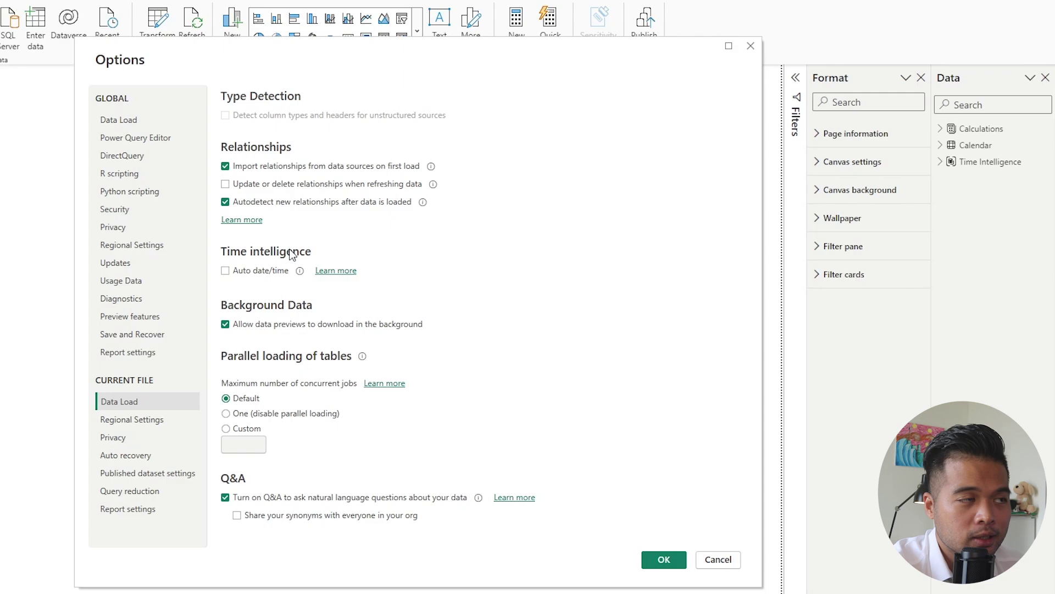
Uncheck 'Autodetect new relationships after data is loaded' for the current file
{"action": "left_click", "coordinate": [268, 205]}
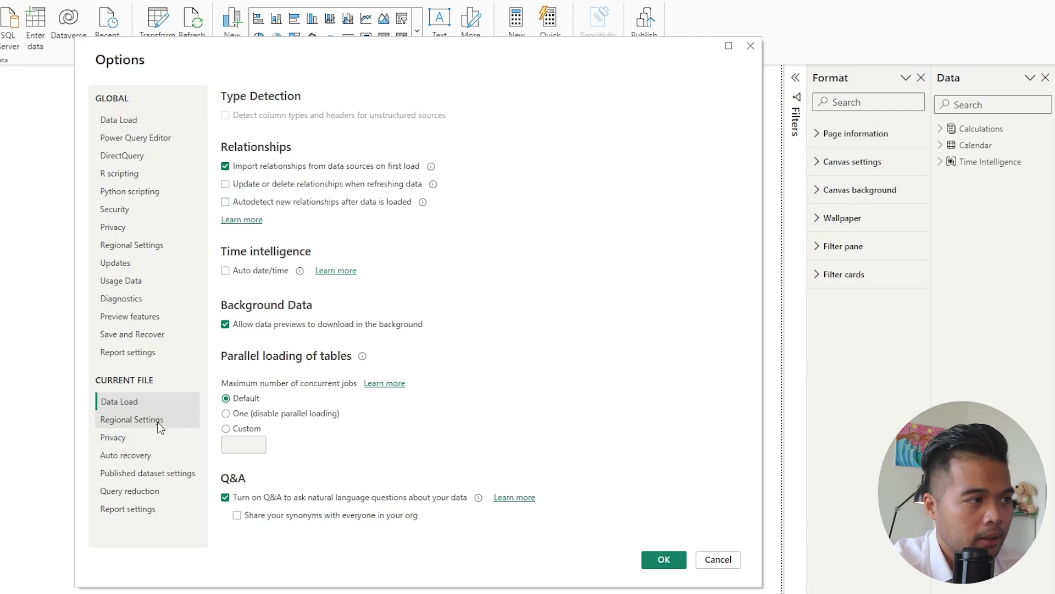
Toggle cross highlighting off and back on under Query reduction, then review Report settings
{"action": "left_click", "coordinate": [185, 489]}
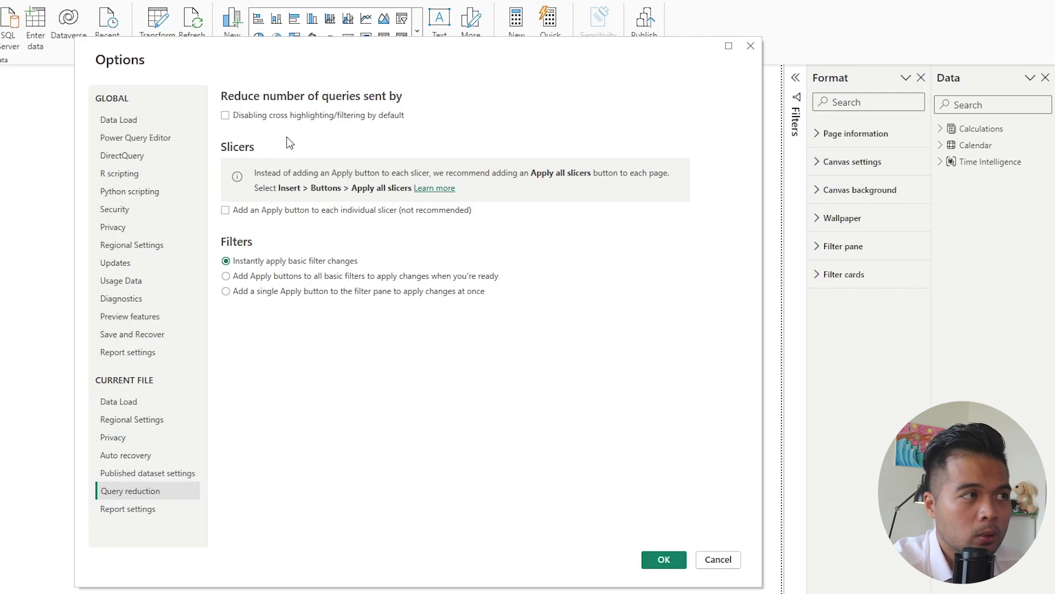
{"action": "left_click", "coordinate": [305, 112]}
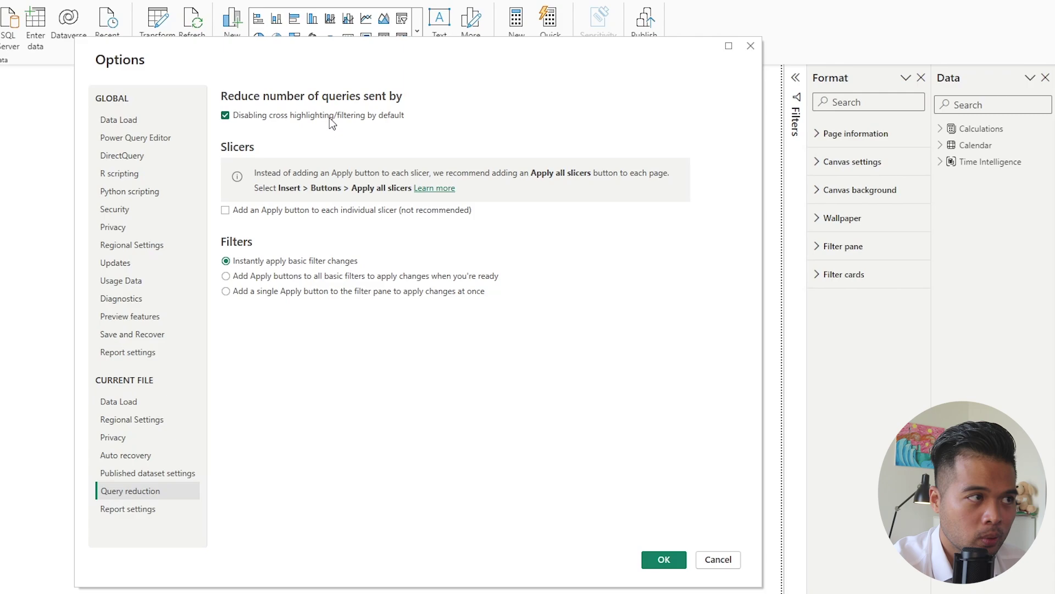
{"action": "left_click", "coordinate": [302, 117]}
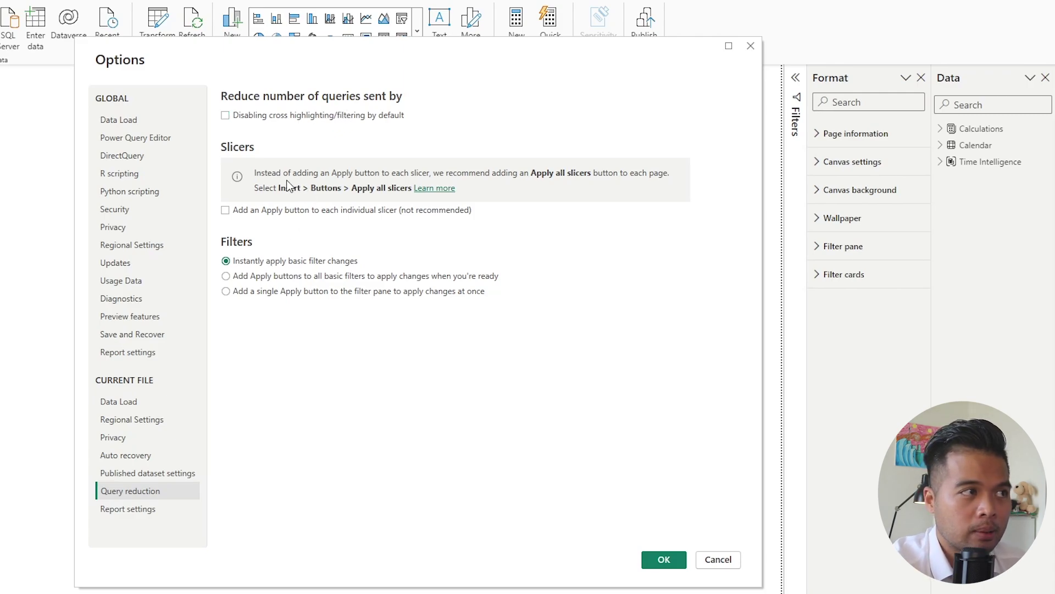
{"action": "left_click", "coordinate": [149, 515]}
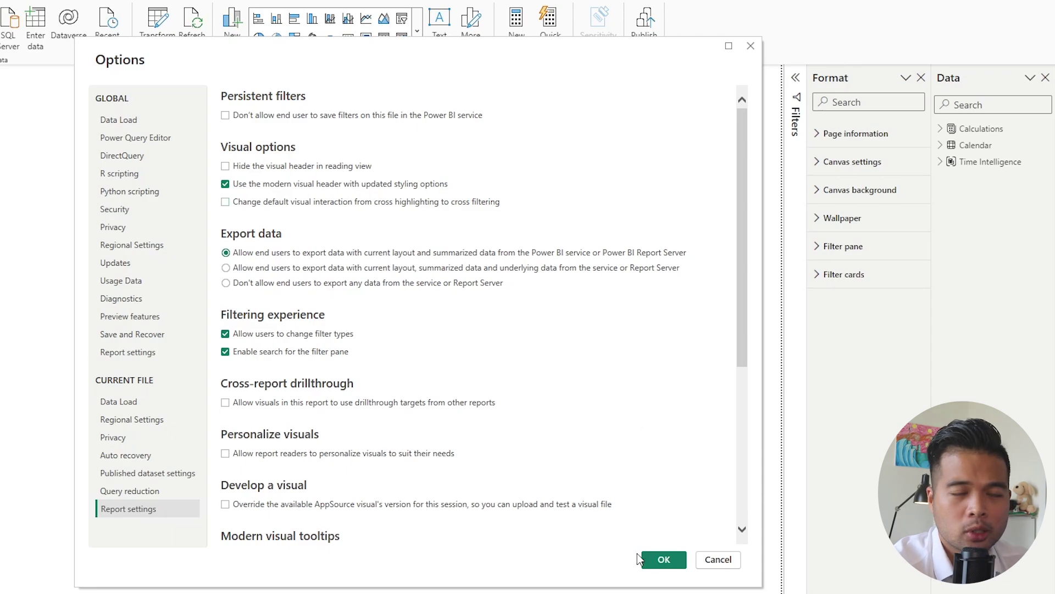
{"action": "scroll", "coordinate": [648, 485], "scroll_direction": "down", "scroll_amount": 5}
Confirm Options with OK and expand the Calculations table to show Alpha and Timestamp
{"action": "left_click", "coordinate": [662, 559]}
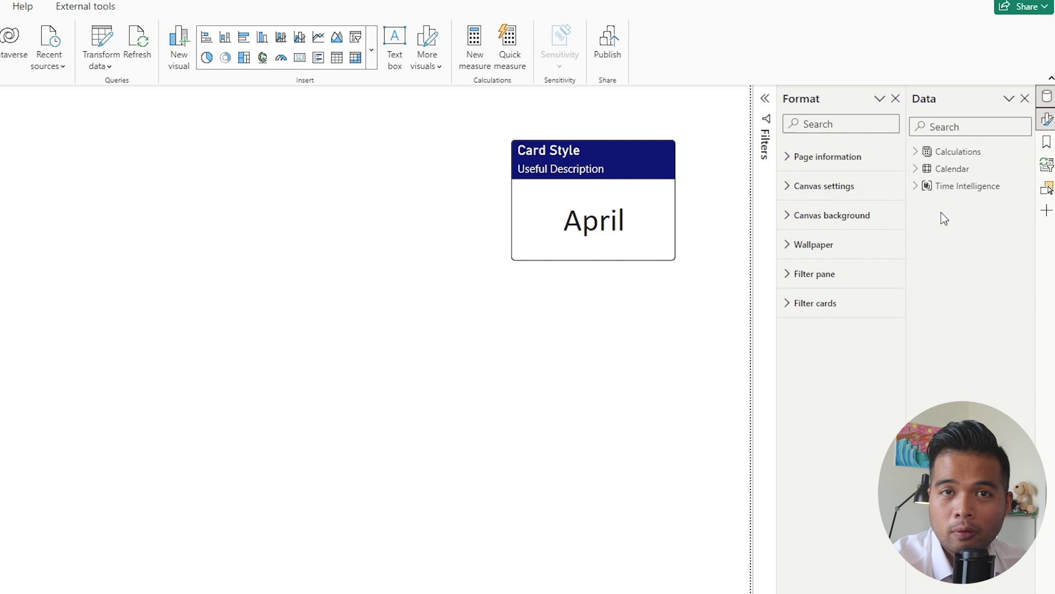
{"action": "left_click", "coordinate": [916, 153]}
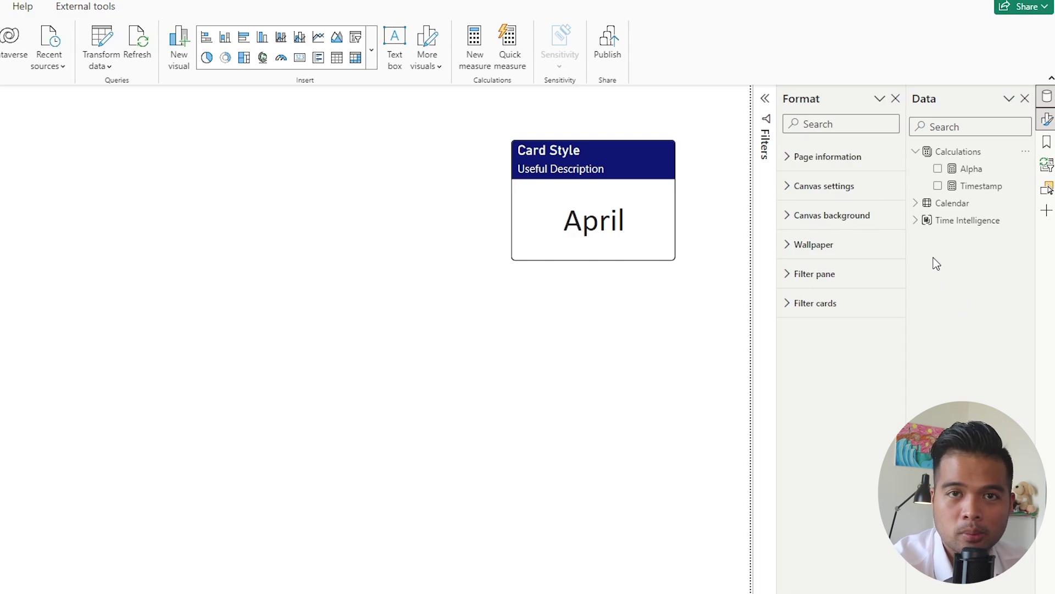
Select the Alpha measure to view its formula
{"action": "left_click", "coordinate": [981, 170]}
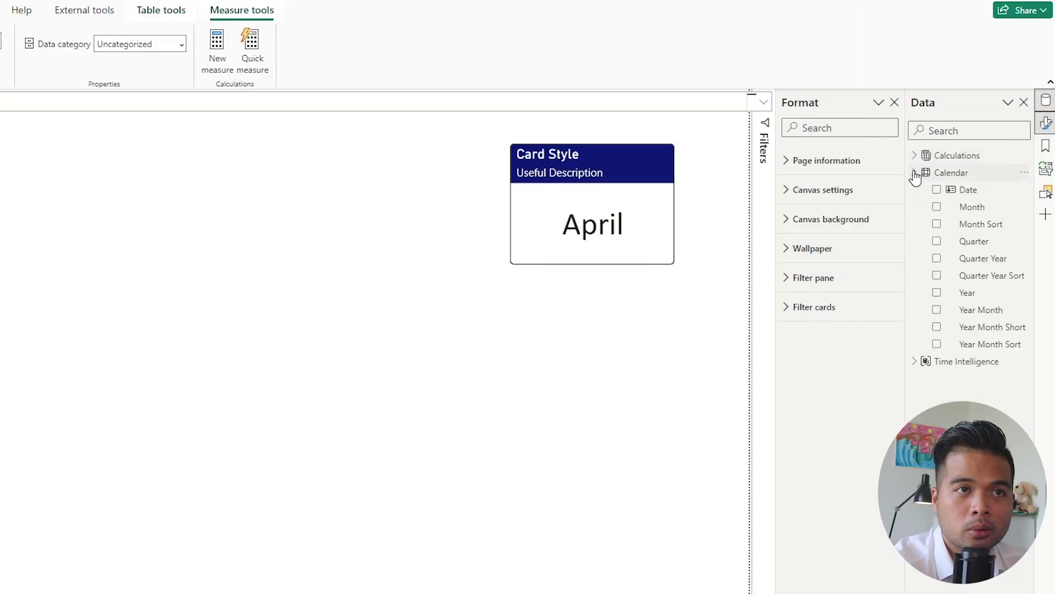
{"action": "left_click", "coordinate": [956, 174]}
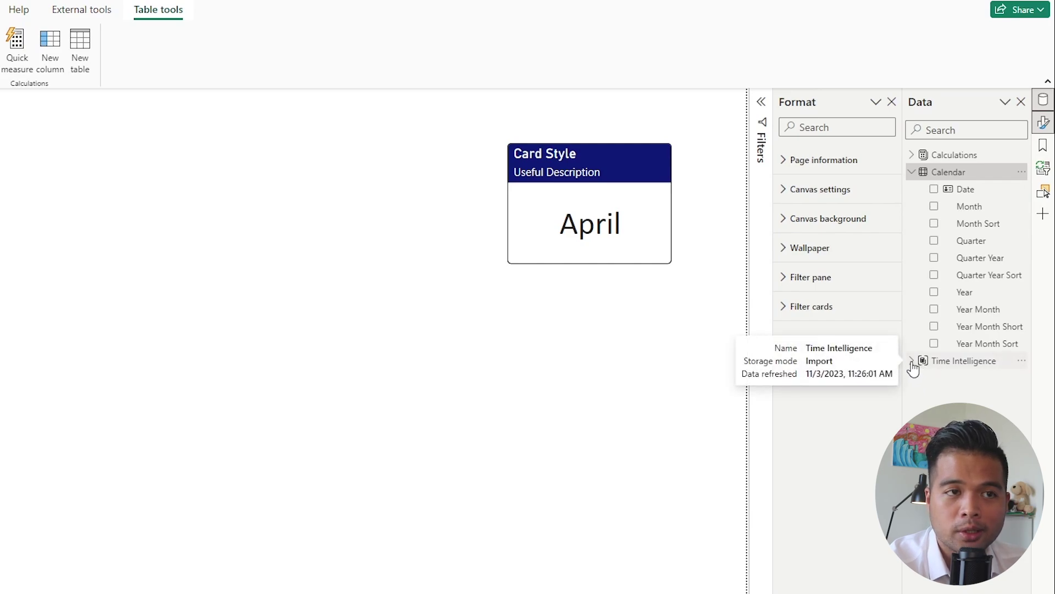
Expand the Time Intelligence calculation group in the Data pane
{"action": "left_click", "coordinate": [911, 365]}
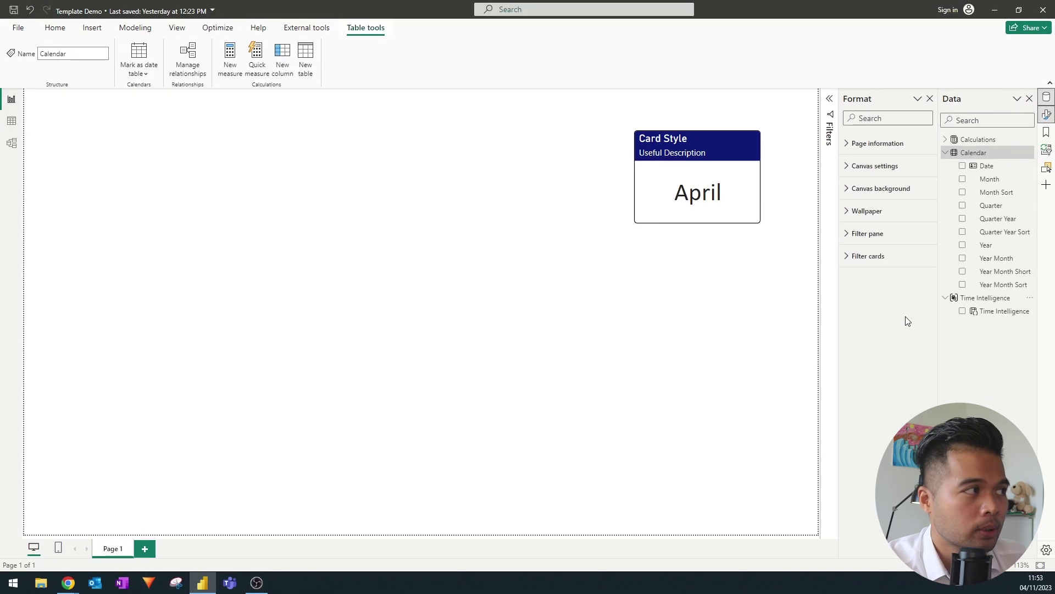
In model view, expand Calculation groups > Time Intelligence and open Last Month's PREVIOUSMONTH formula
{"action": "left_click", "coordinate": [12, 143]}
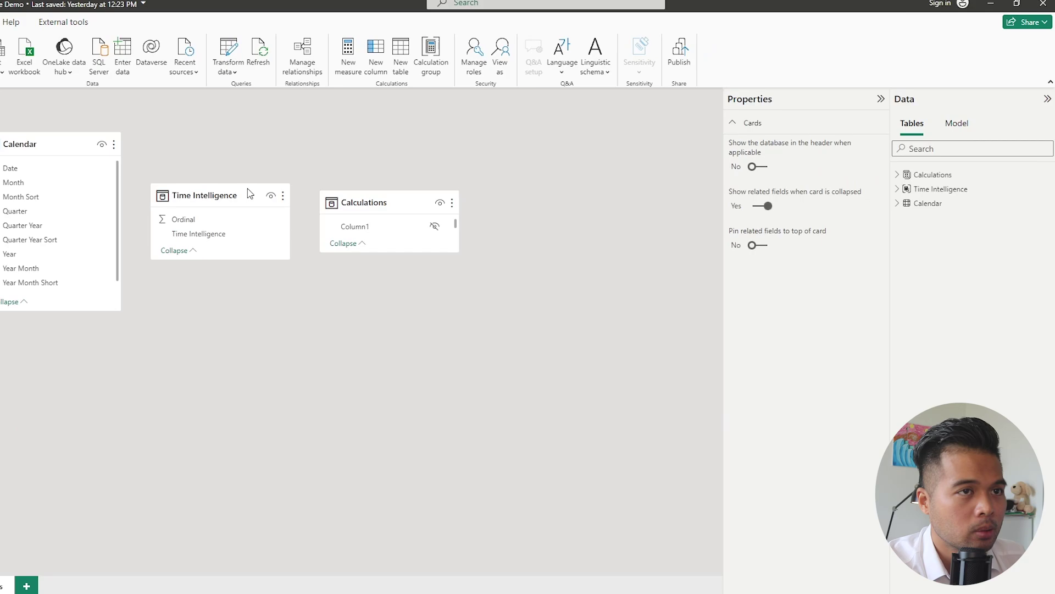
{"action": "left_click", "coordinate": [940, 128]}
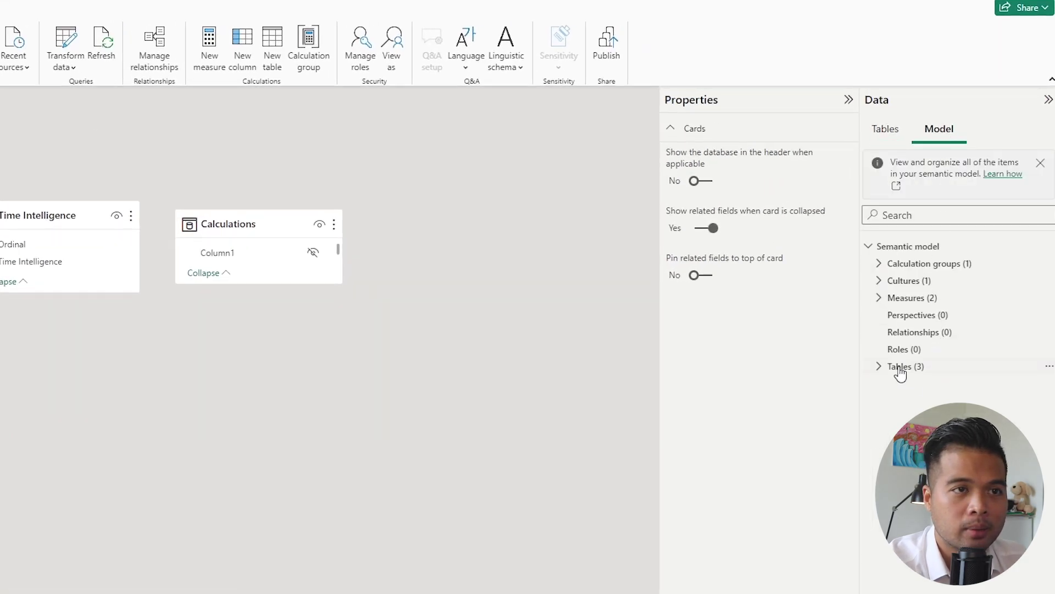
{"action": "left_click", "coordinate": [878, 263]}
{"action": "left_click", "coordinate": [889, 281]}
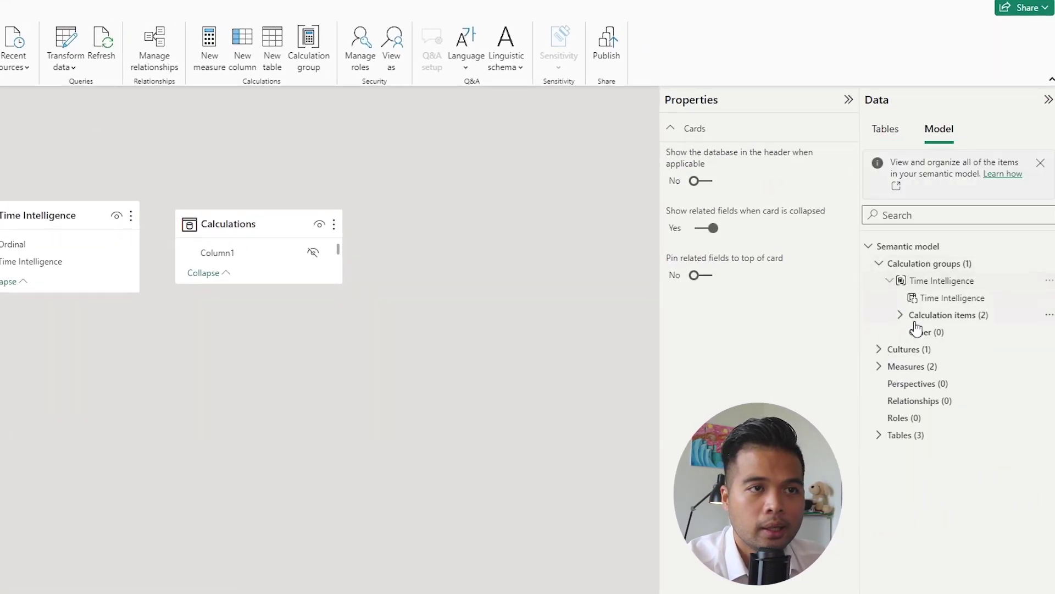
{"action": "left_click", "coordinate": [900, 315]}
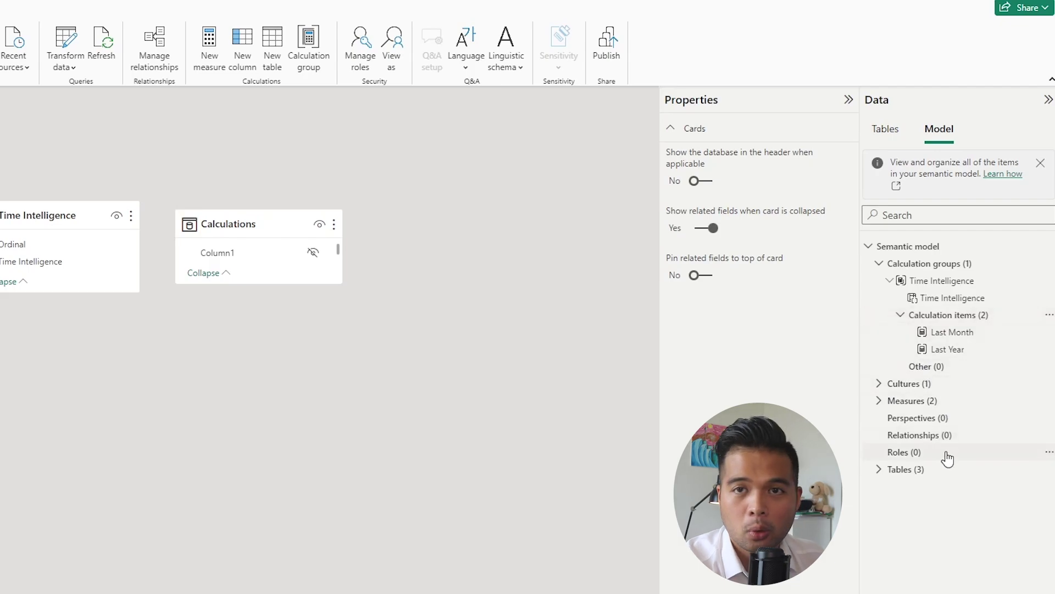
{"action": "left_click", "coordinate": [951, 332]}
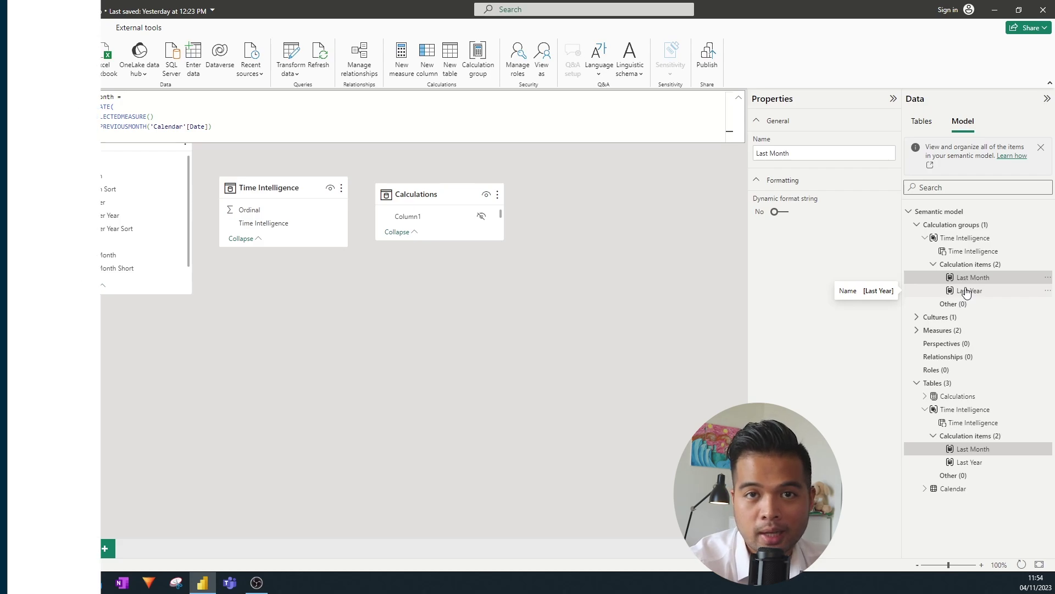
Return to the report page and expand the Themes gallery on the View ribbon
{"action": "left_click", "coordinate": [11, 99]}
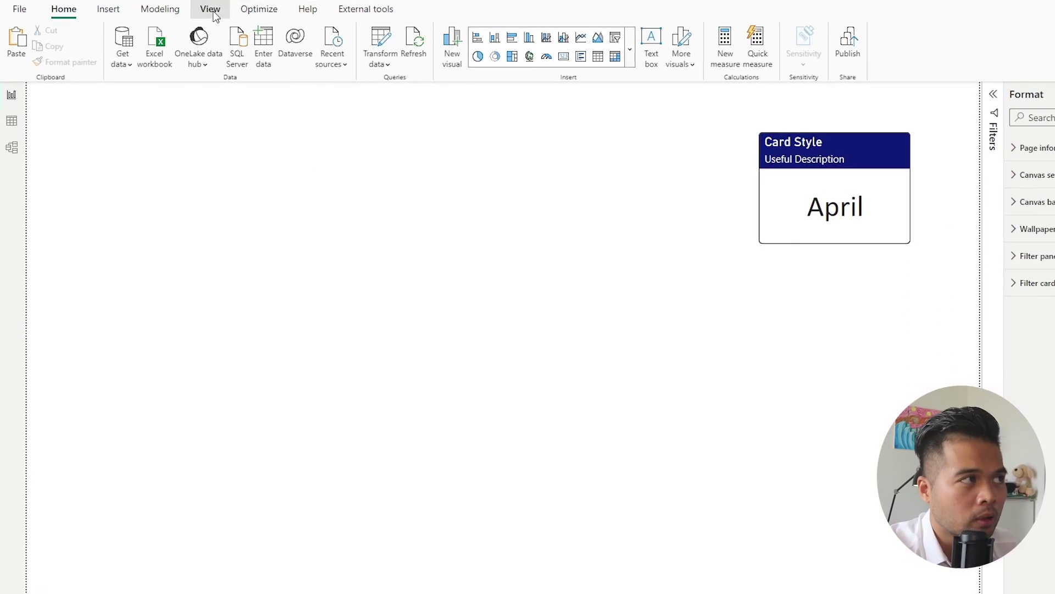
{"action": "left_click", "coordinate": [215, 14]}
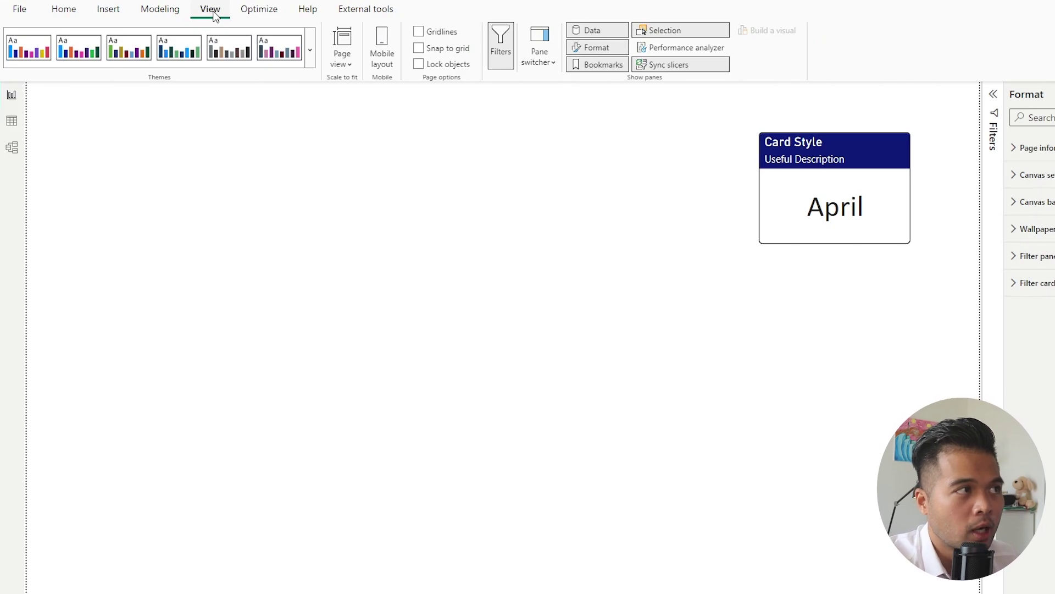
{"action": "left_click", "coordinate": [311, 52]}
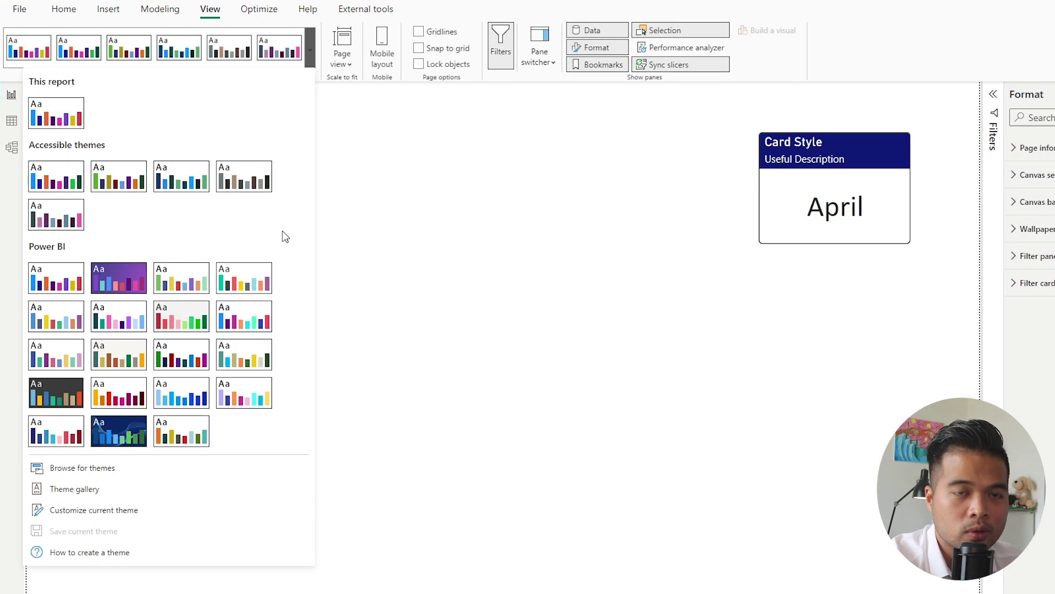
In Customize current theme, review Advanced colours, Cards and KPIs text, visual Border/Header, and Page settings
{"action": "left_click", "coordinate": [136, 514]}
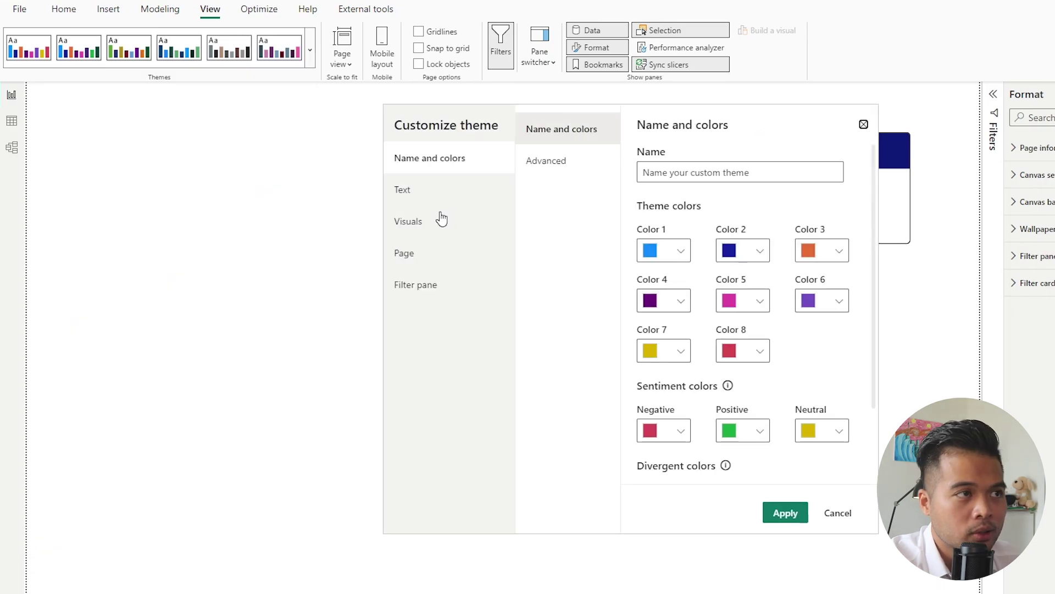
{"action": "left_click", "coordinate": [458, 165]}
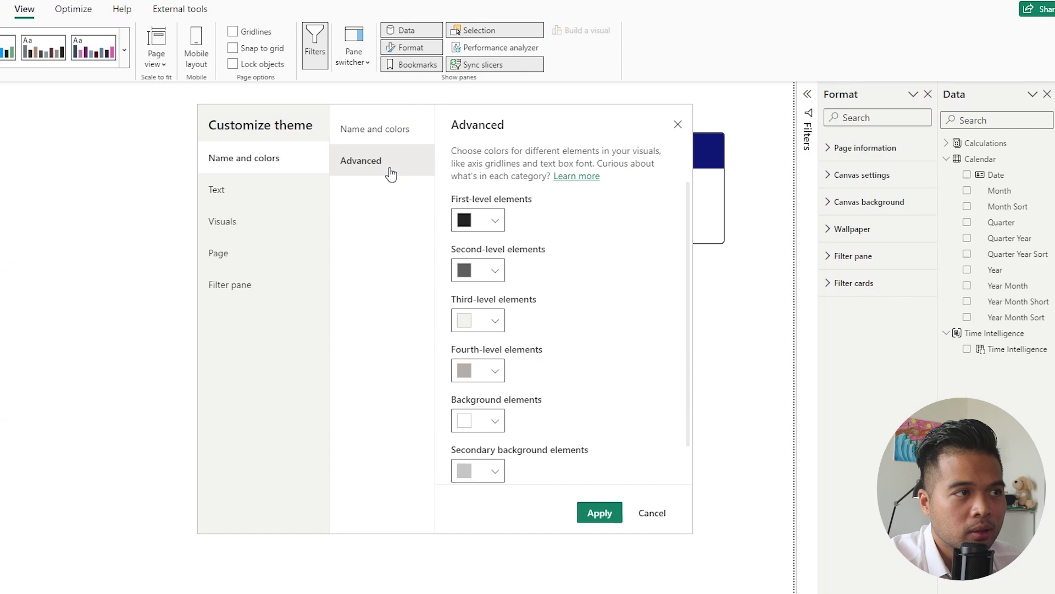
{"action": "left_click", "coordinate": [236, 187]}
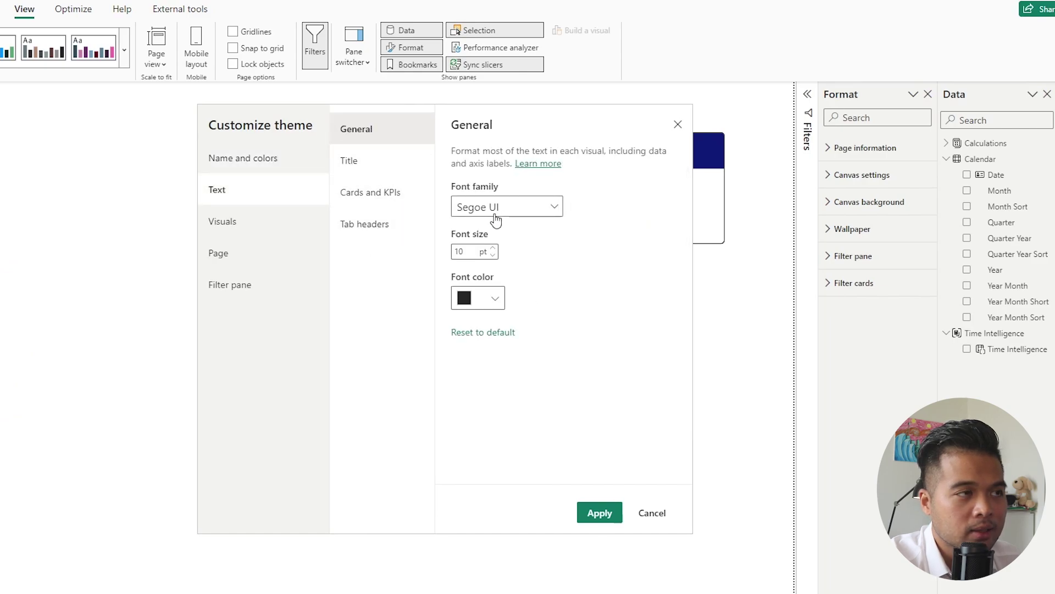
{"action": "left_click", "coordinate": [392, 193]}
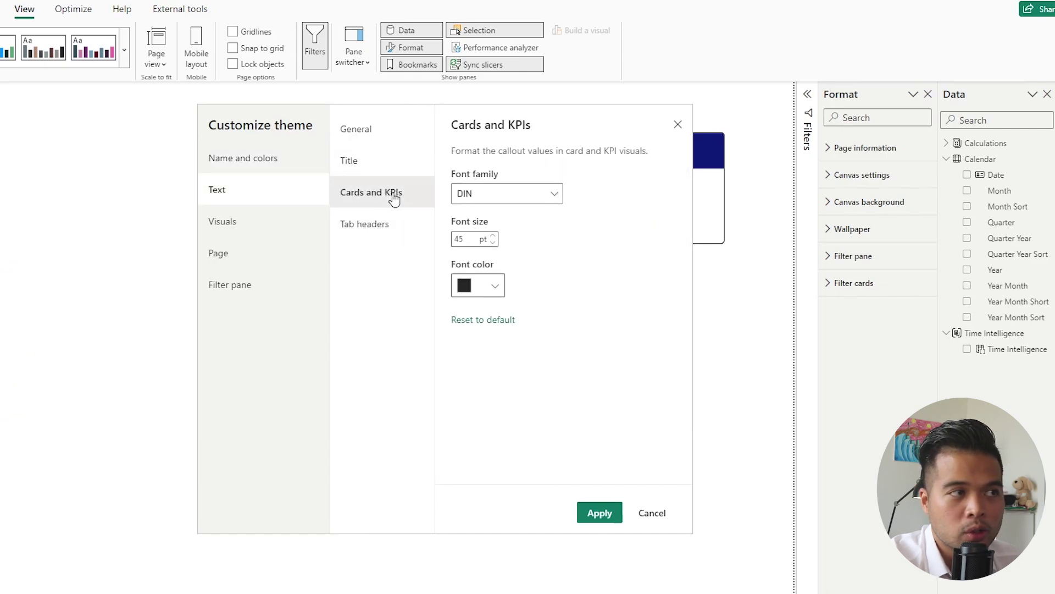
{"action": "left_click", "coordinate": [266, 228]}
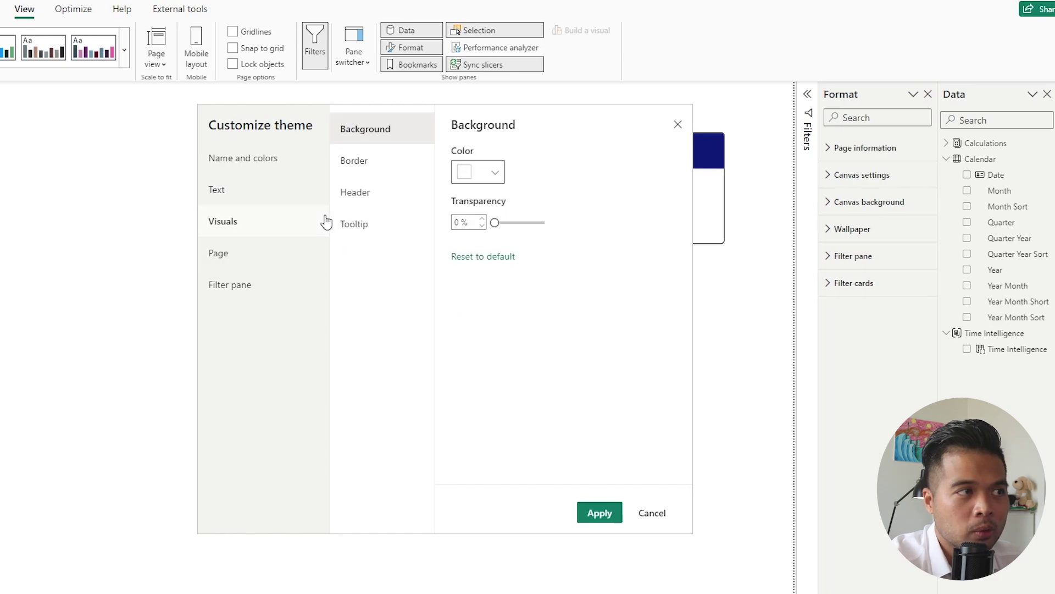
{"action": "left_click", "coordinate": [372, 170]}
{"action": "left_click", "coordinate": [365, 196]}
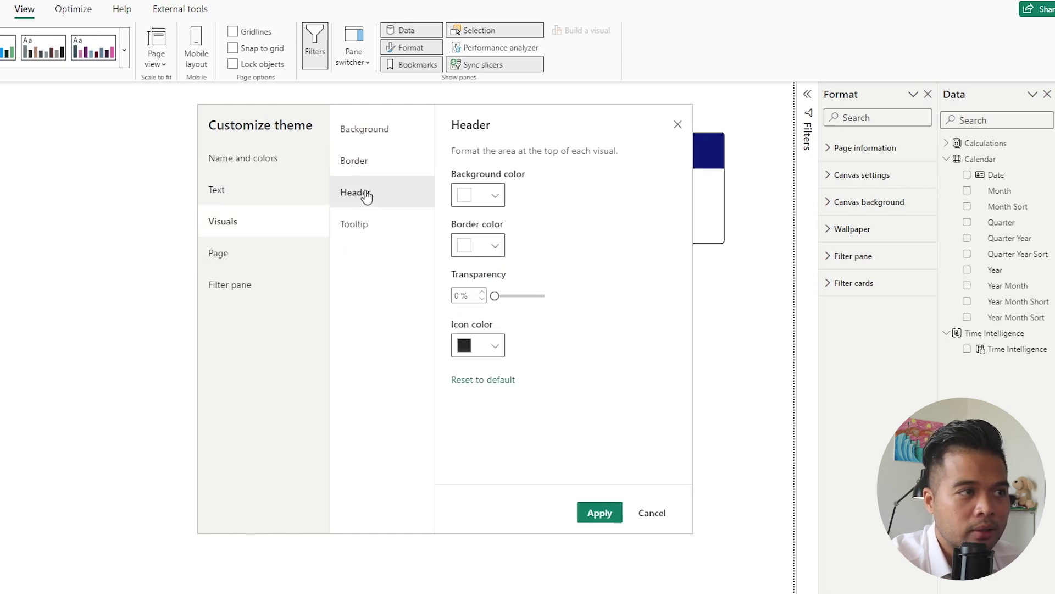
{"action": "left_click", "coordinate": [252, 254]}
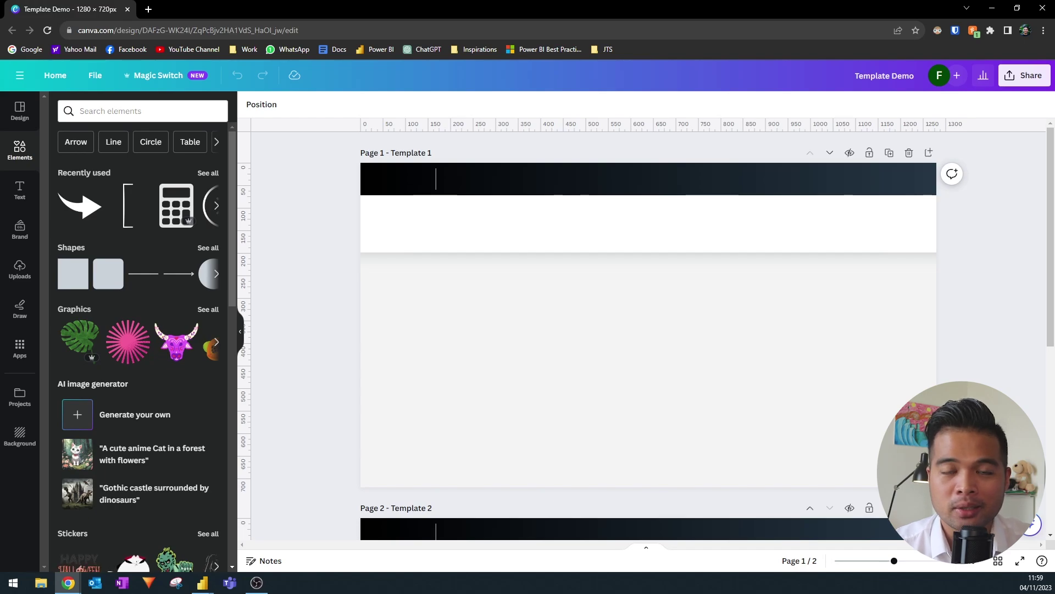
Leave the Canva Template Demo design and return to the Power BI report page
{"action": "key", "text": "alt+Tab"}
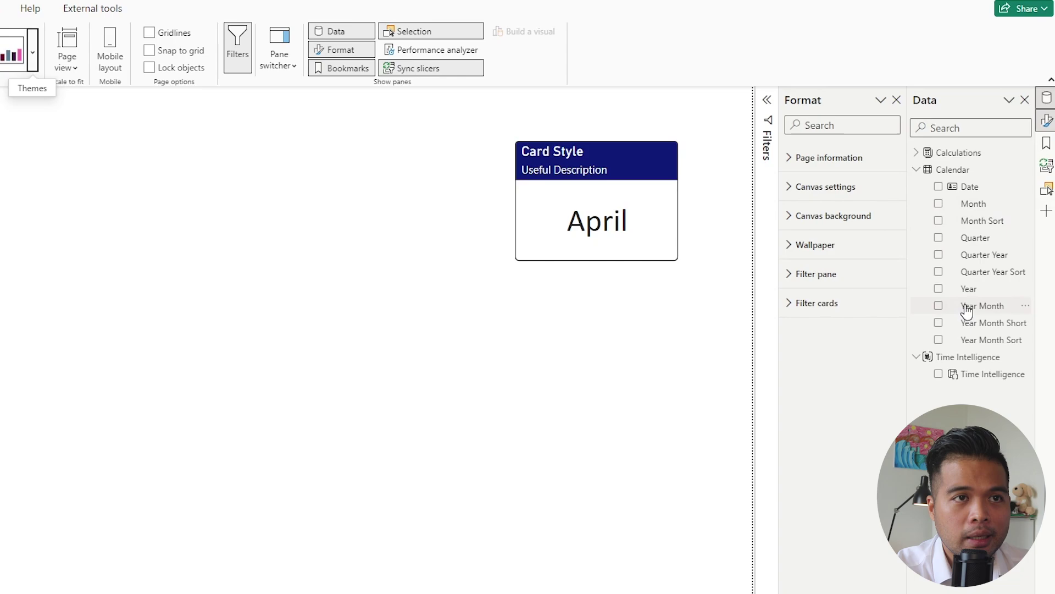
Create a Q1 Quarter card and format-paint the April card's title-and-subtitle style onto it
{"action": "left_click_drag", "start_coordinate": [985, 244], "coordinate": [639, 395]}
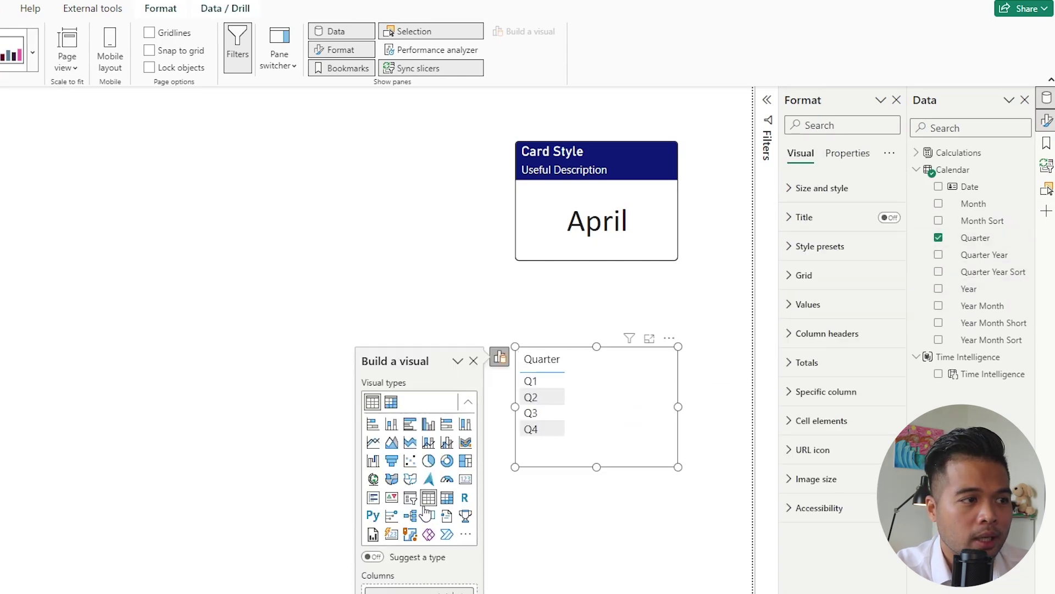
{"action": "left_click", "coordinate": [465, 479]}
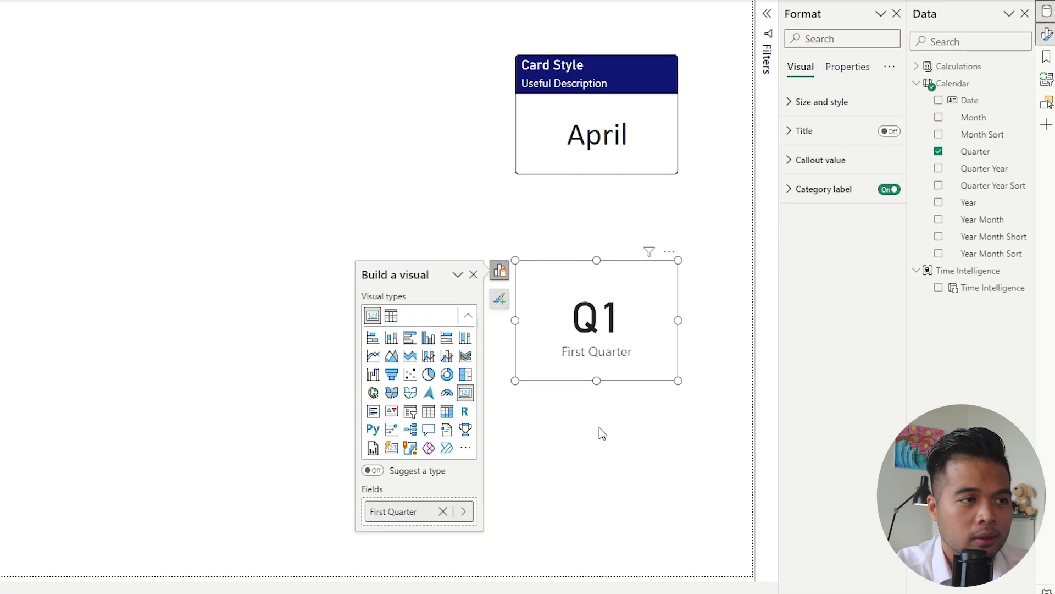
{"action": "left_click", "coordinate": [622, 156]}
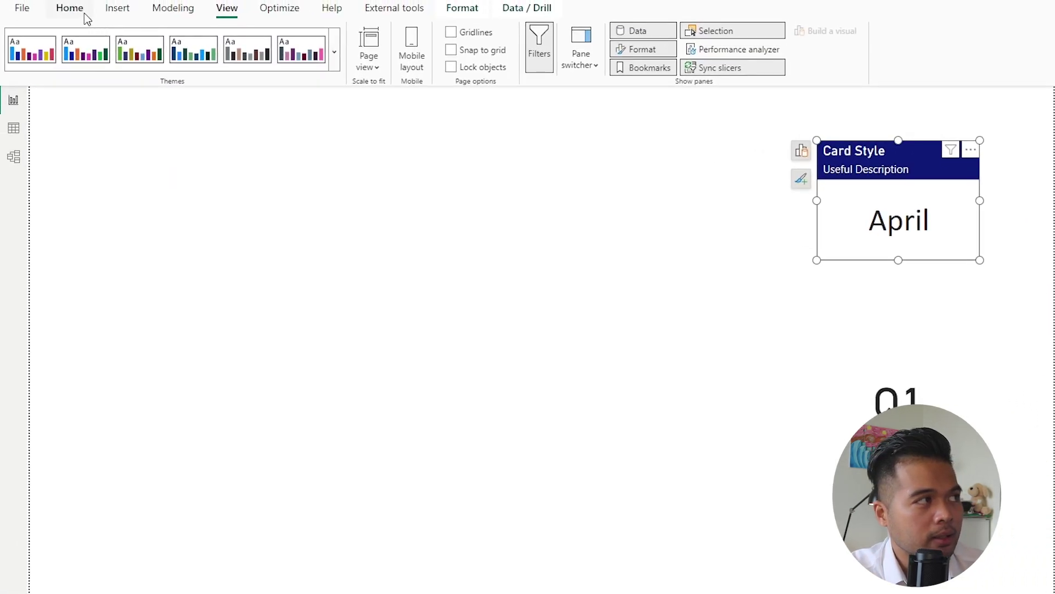
{"action": "left_click", "coordinate": [69, 9]}
{"action": "left_click", "coordinate": [66, 67]}
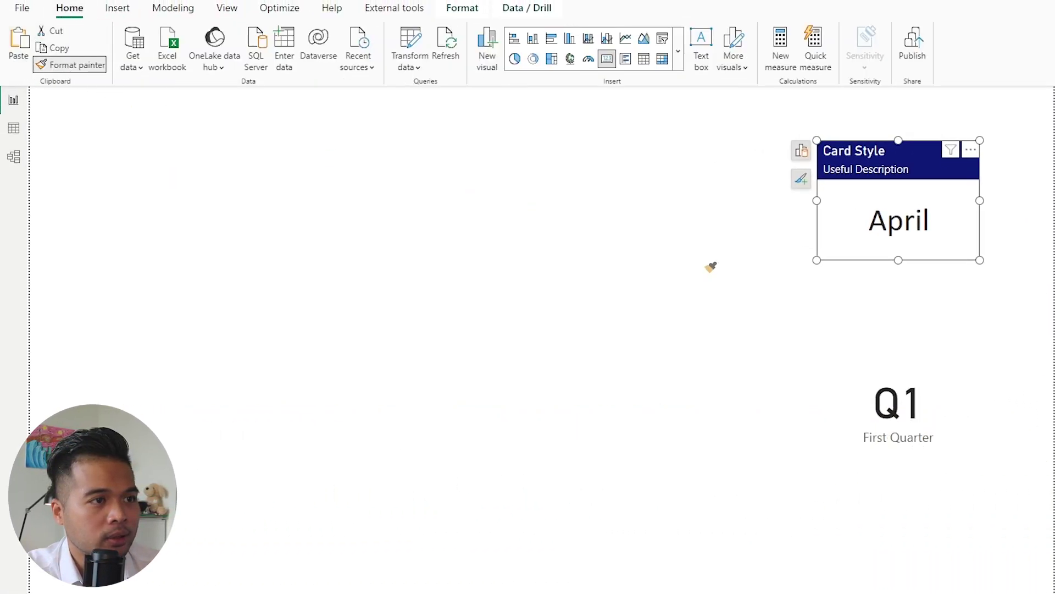
{"action": "left_click", "coordinate": [907, 407]}
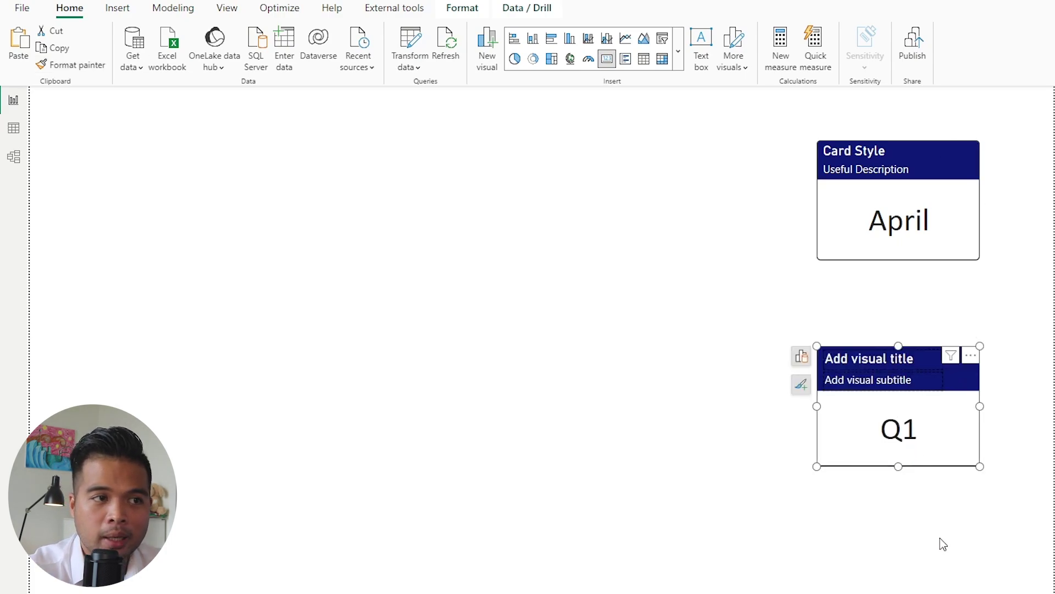